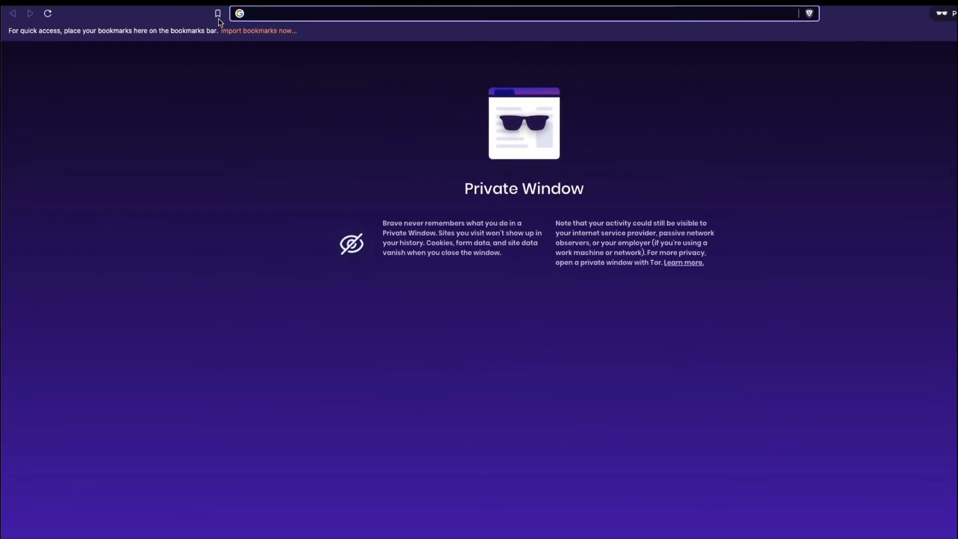
- Open the GitHub profile page at github.com/amrrs
text(github.)
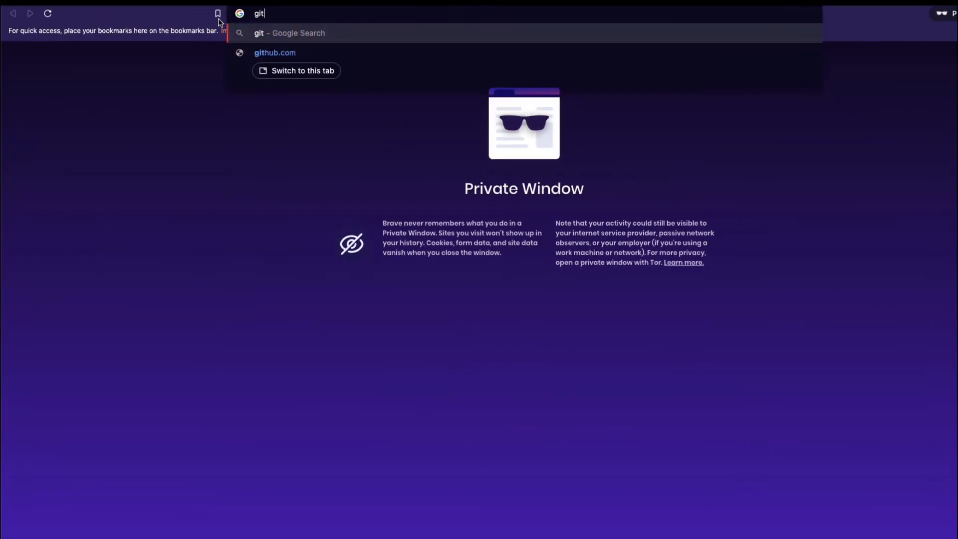
text(com/amrrs)
key(Return)
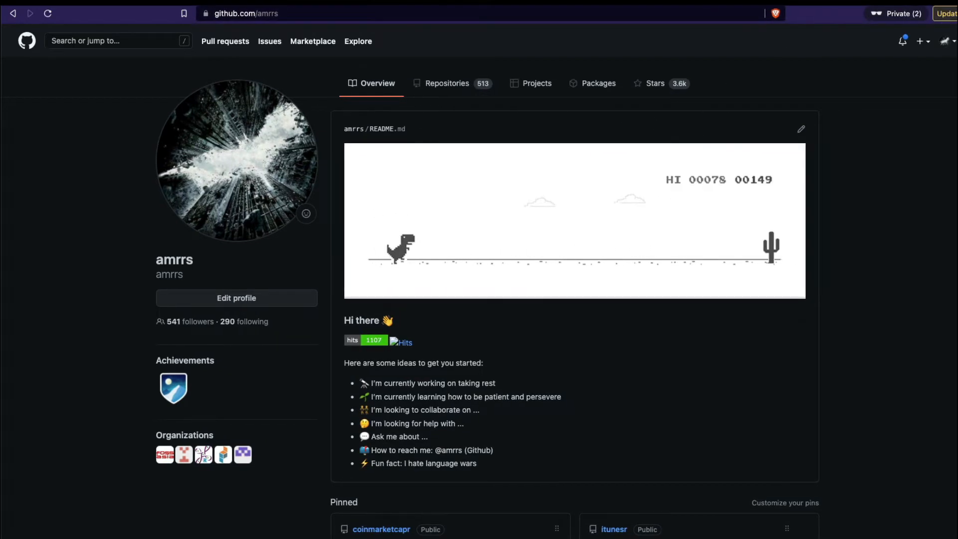
- Open the personal access tokens page in the account's developer settings
click(922, 41)
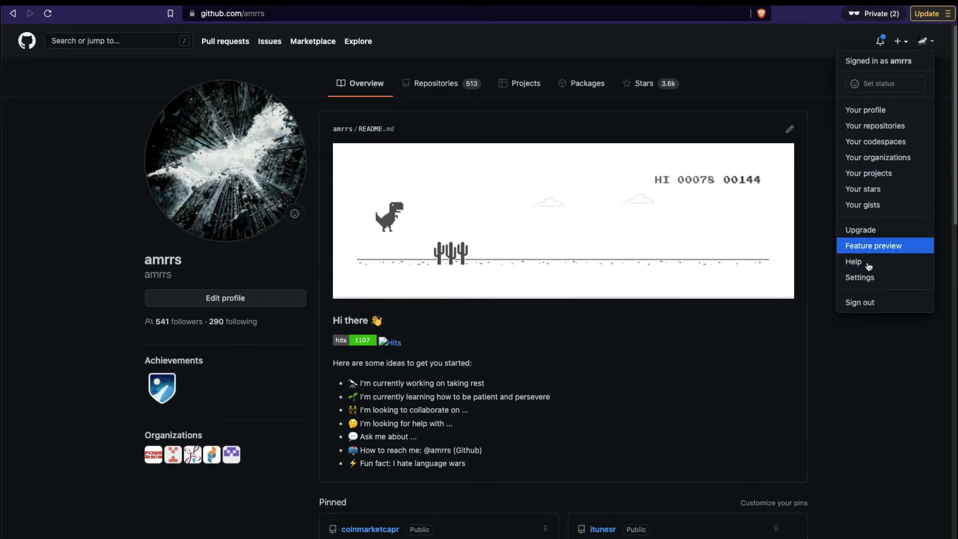
click(866, 277)
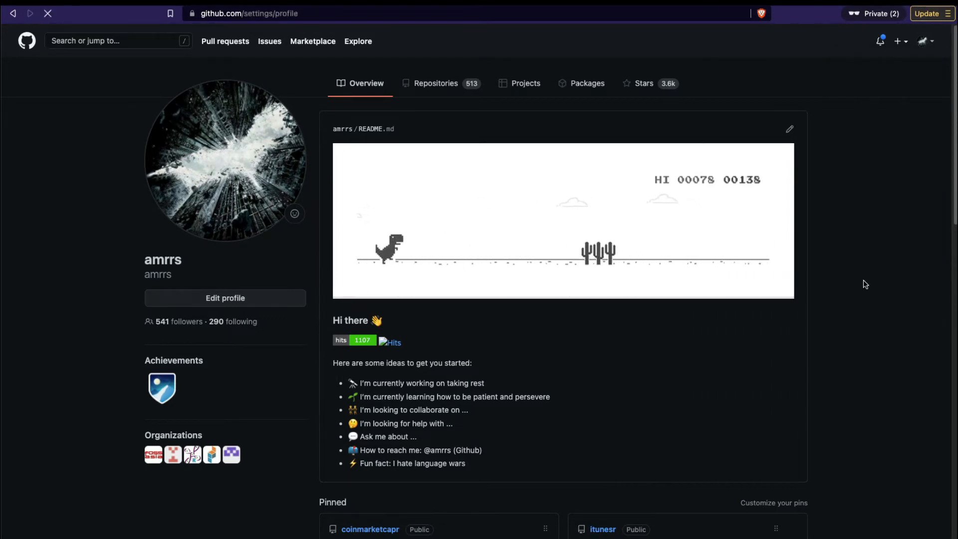
scroll(192, 379, down, 9)
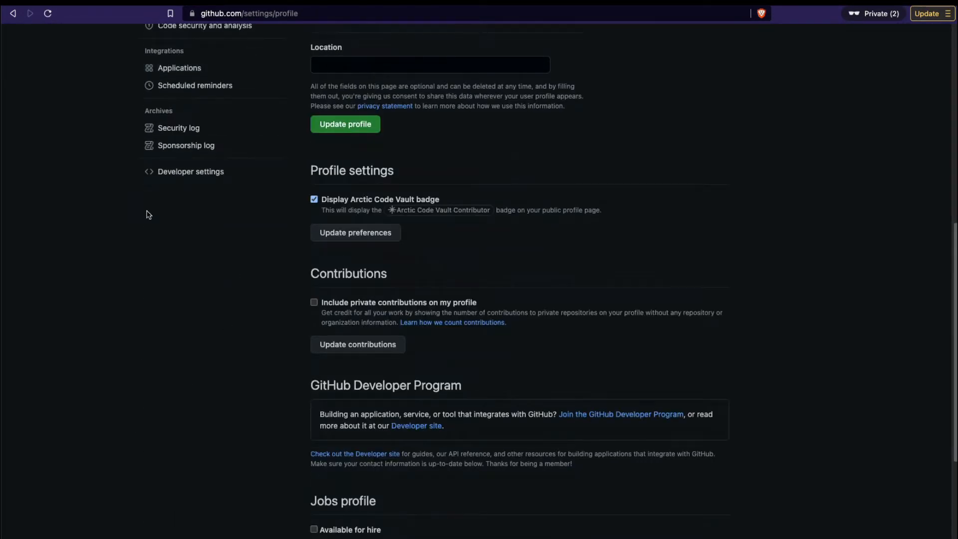
click(181, 175)
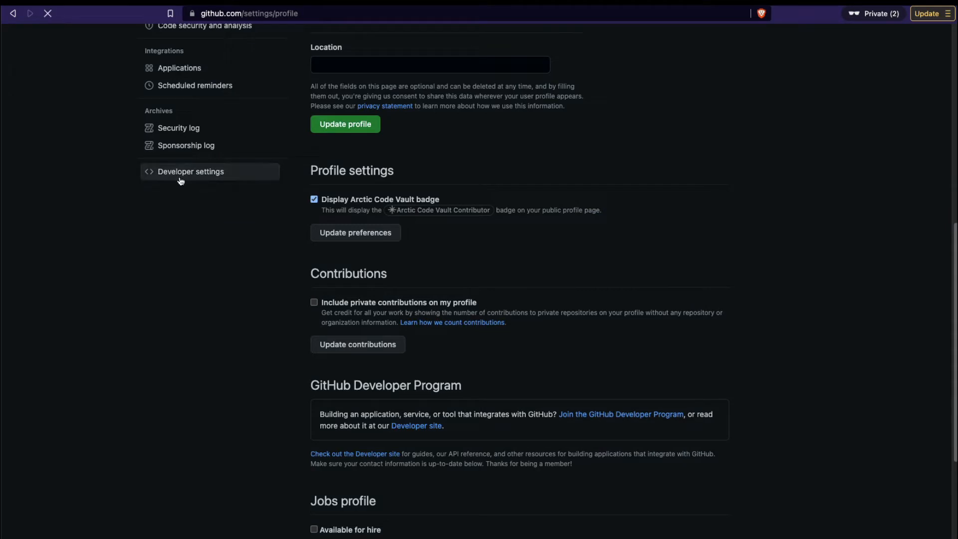
drag(956, 142, 957, 143)
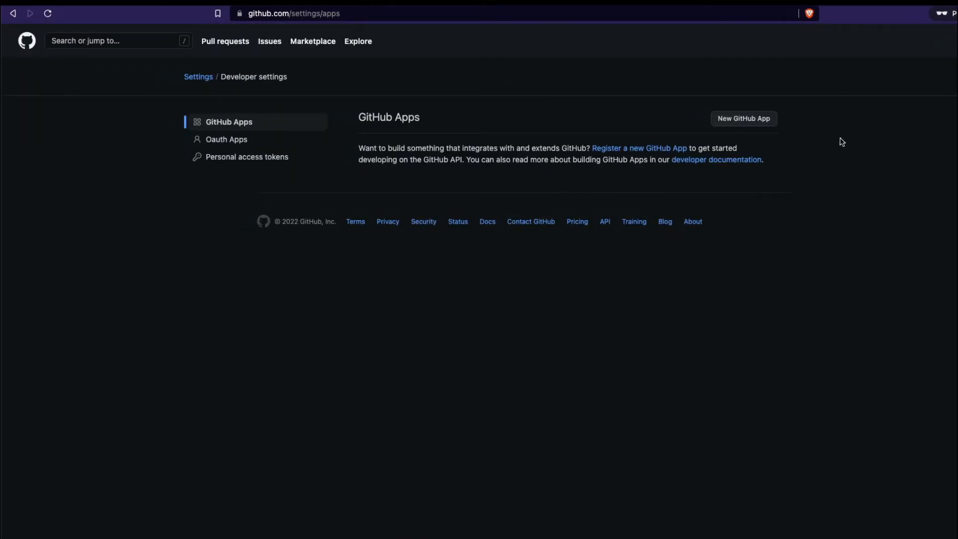
click(227, 158)
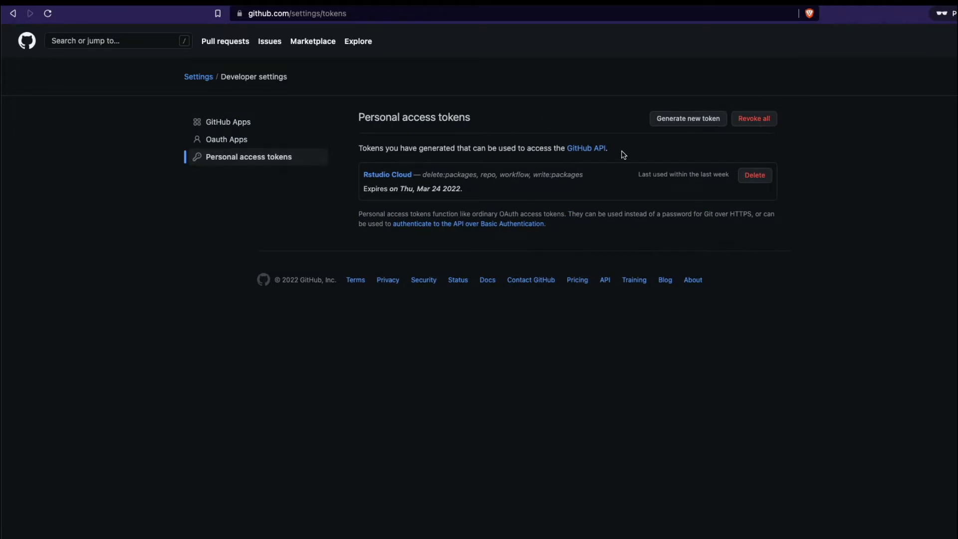
- Start generating a new personal access token and confirm access with the account password
click(667, 122)
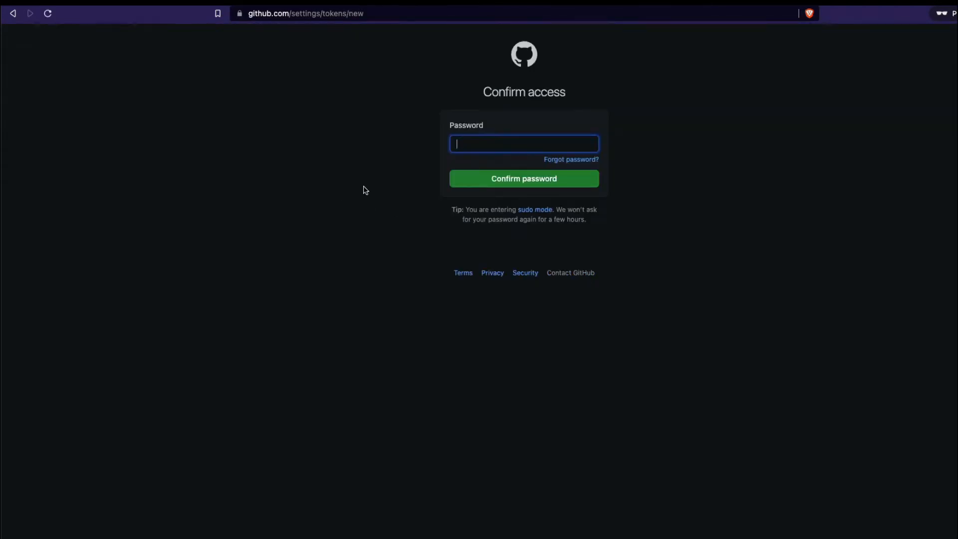
text(*******)
key(Return)
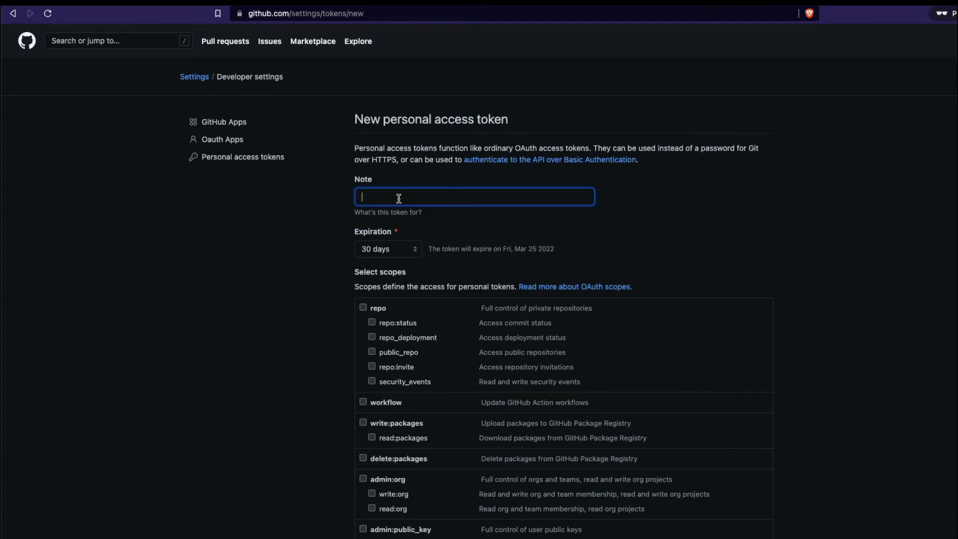
- Enter RStudio Cloud Demo as the token's note and set its expiration to 7 days
text(RStudio Cloud Demo)
click(390, 255)
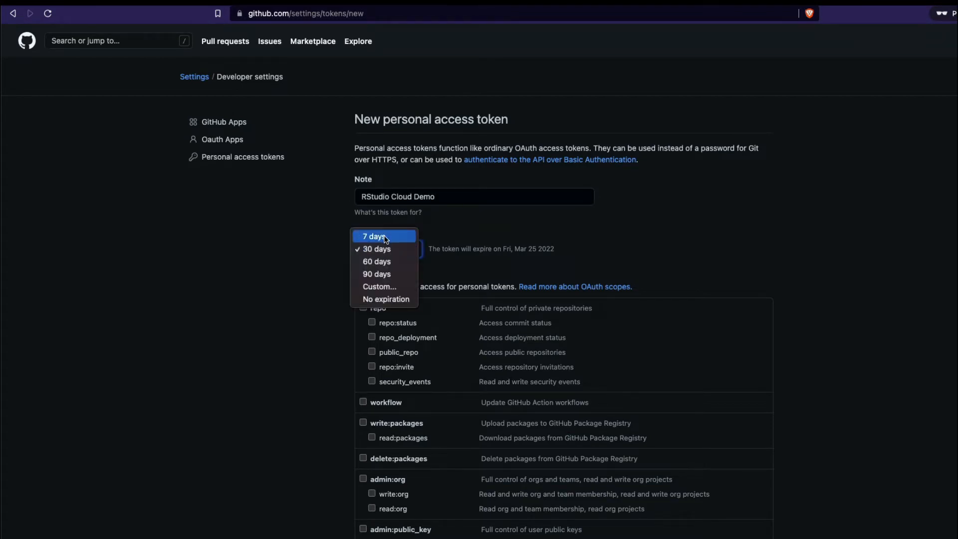
click(382, 286)
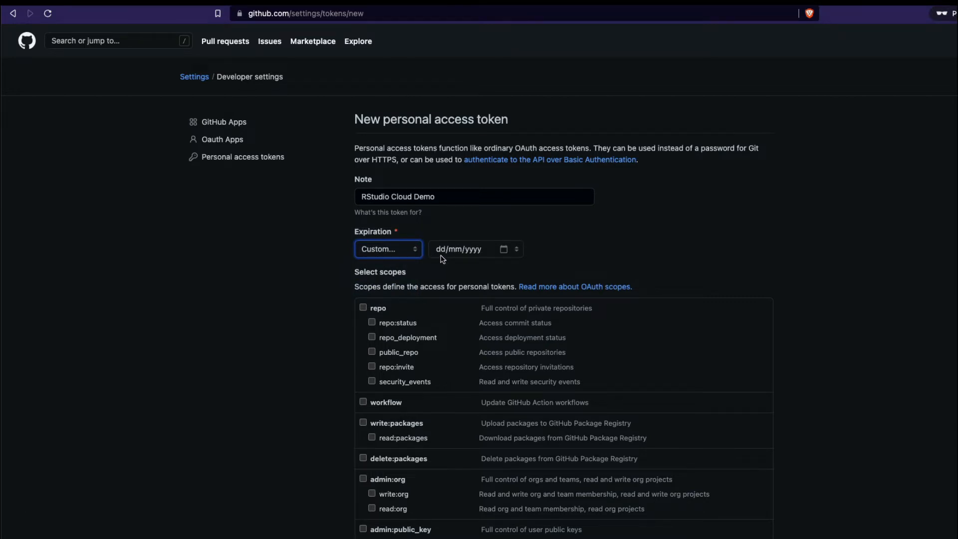
click(378, 248)
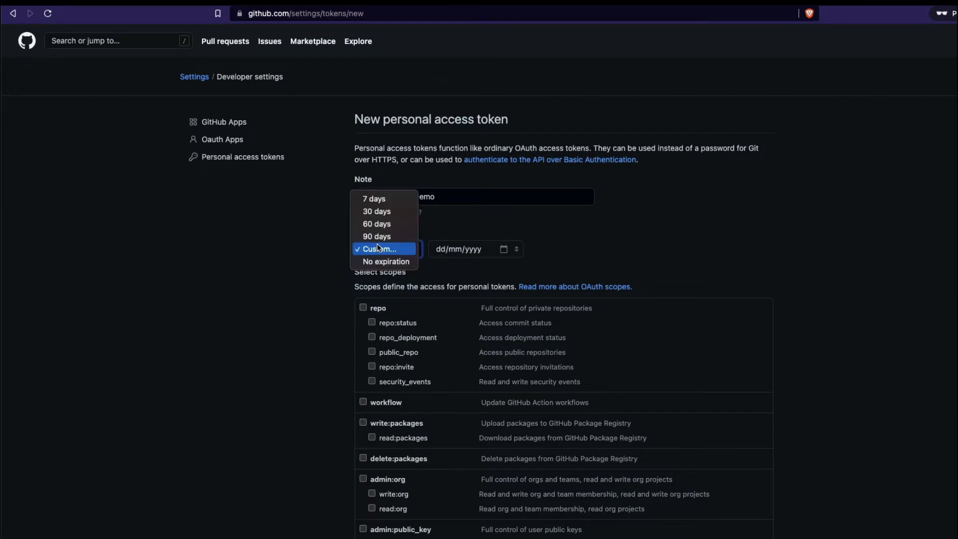
click(379, 200)
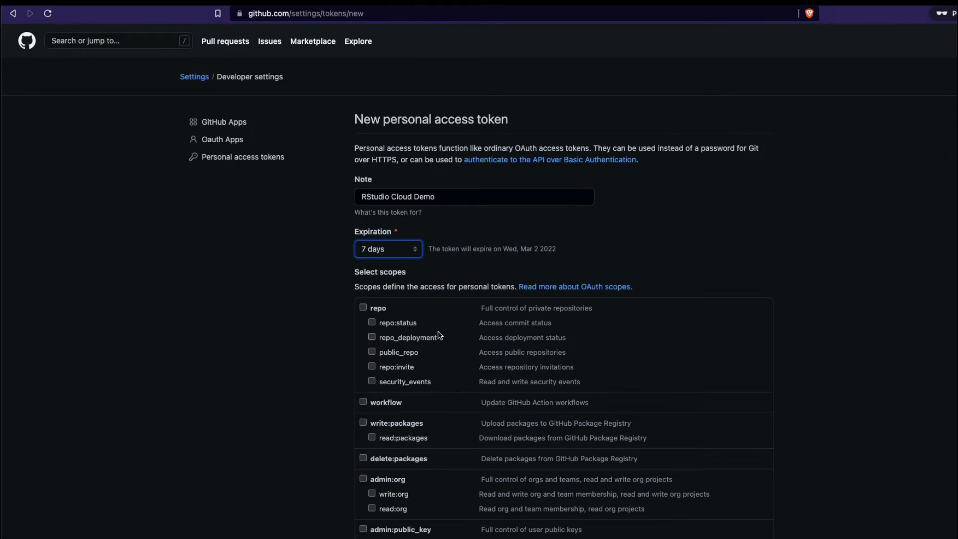
- Grant the token the full repo scope and review the other available scopes
scroll(439, 336, down, 2)
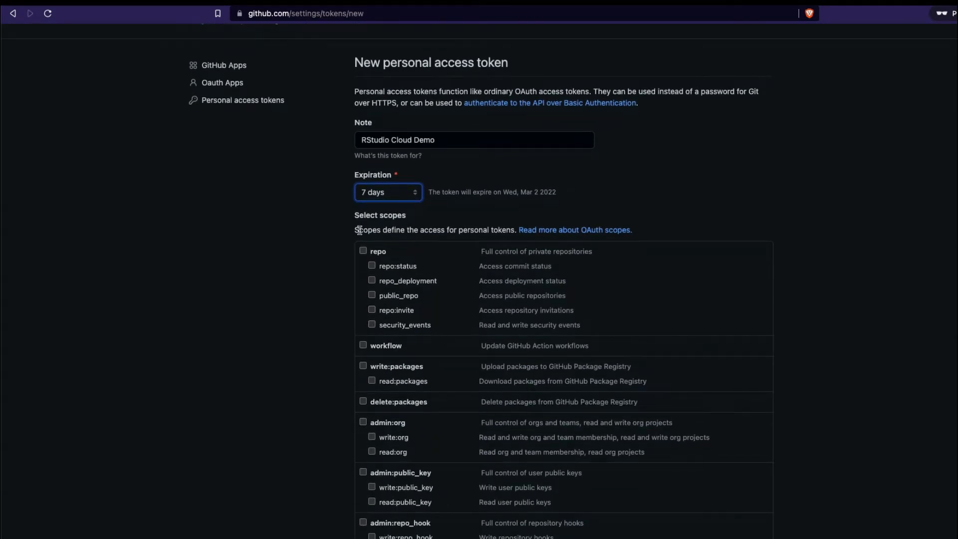
click(363, 251)
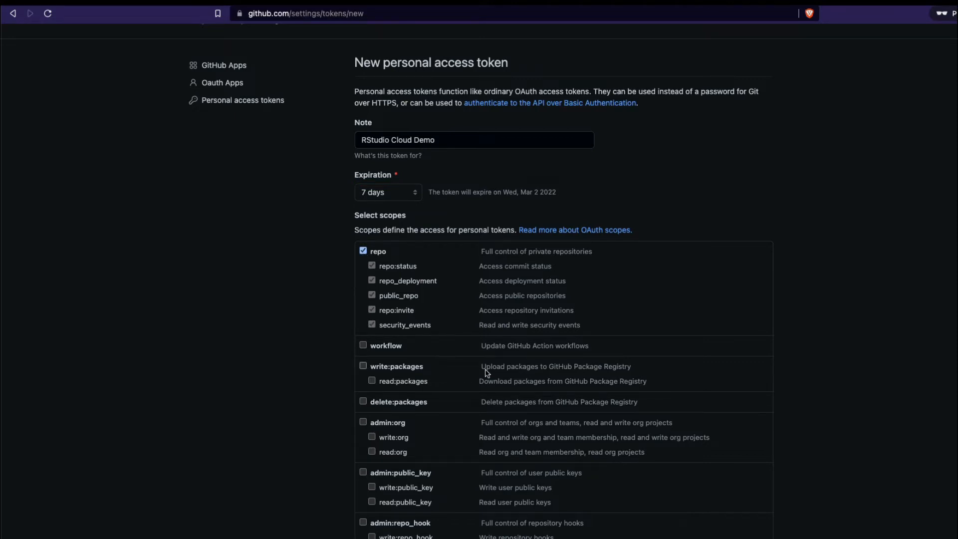
scroll(488, 369, down, 1)
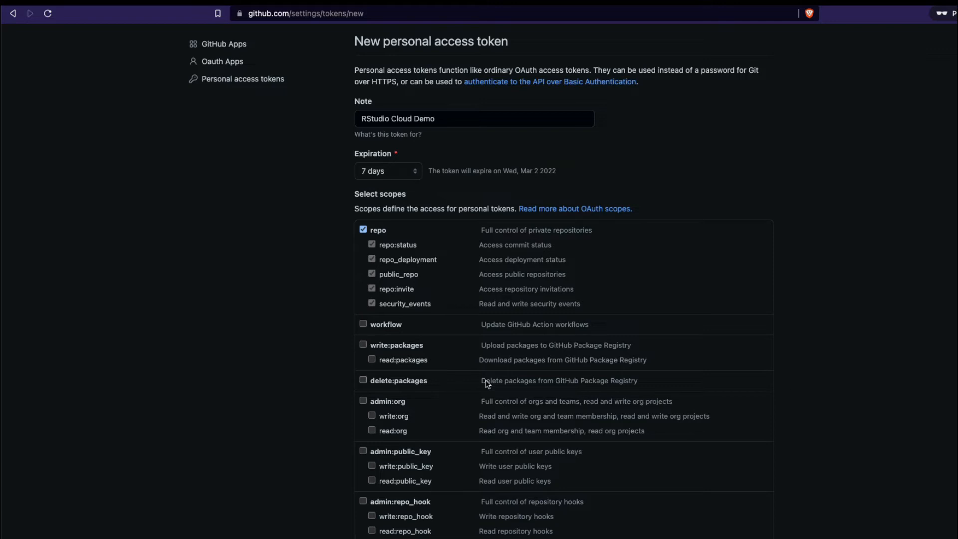
scroll(486, 382, down, 5)
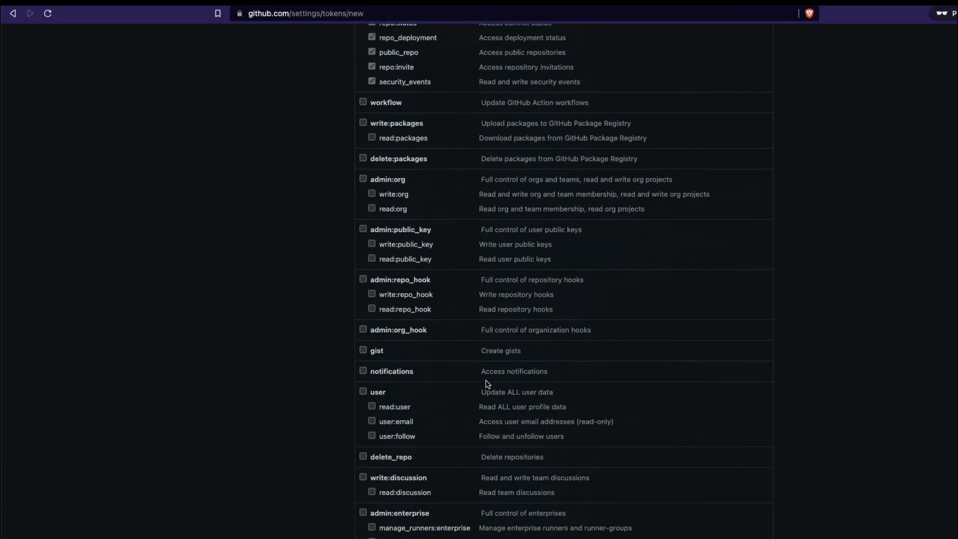
scroll(488, 384, up, 6)
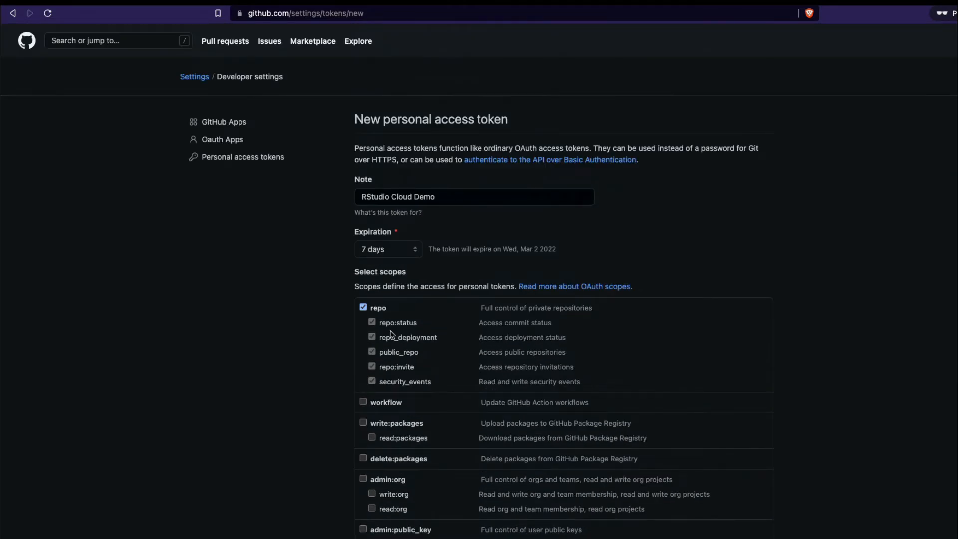
- Generate the personal access token and copy its value to the clipboard
scroll(486, 413, down, 1)
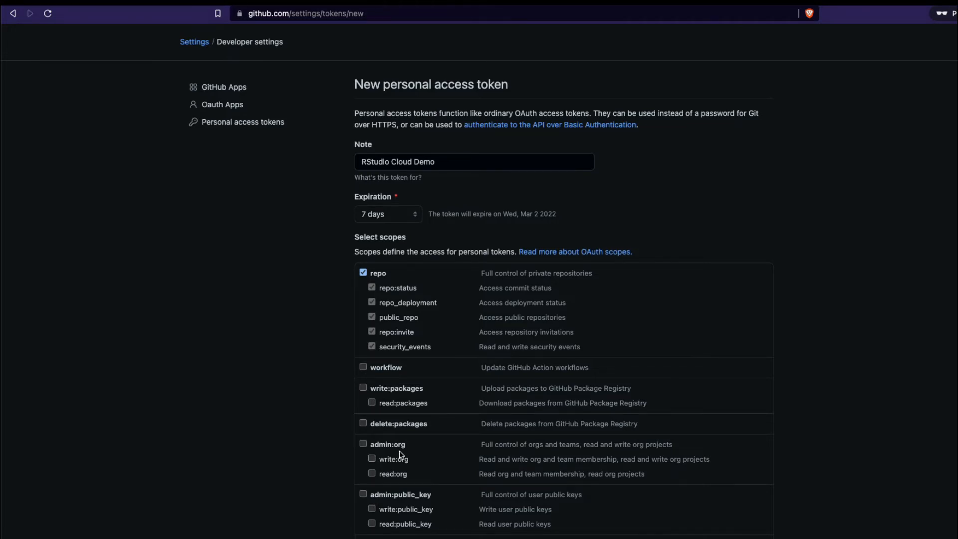
scroll(399, 454, down, 10)
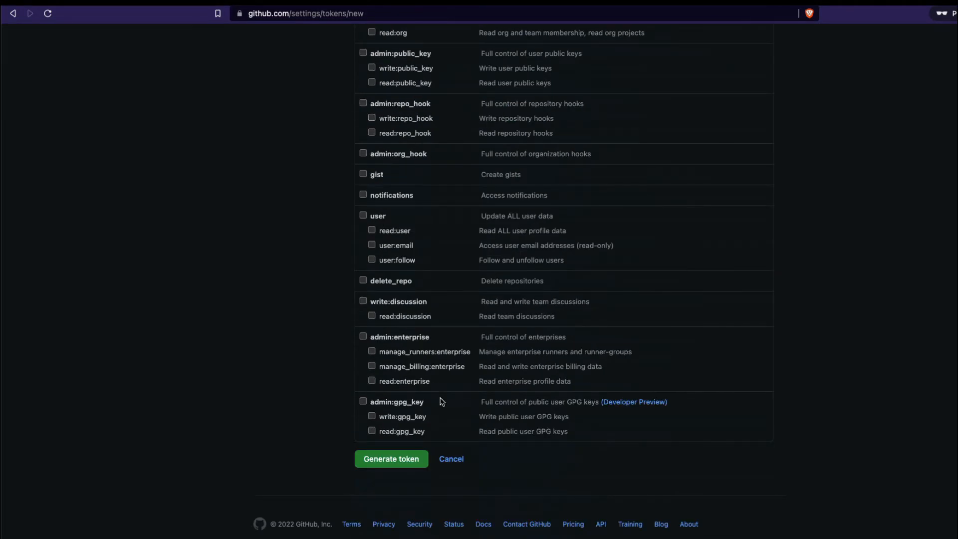
click(399, 466)
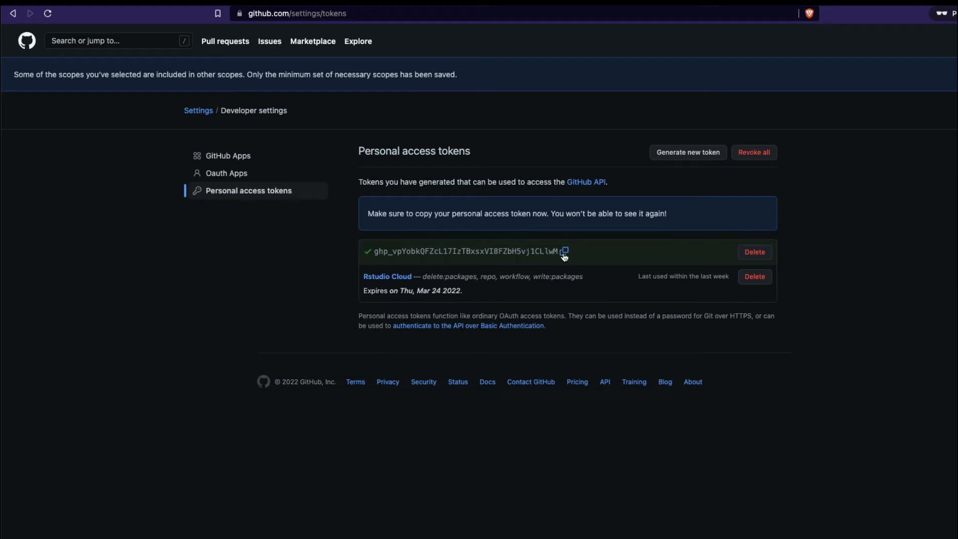
click(564, 252)
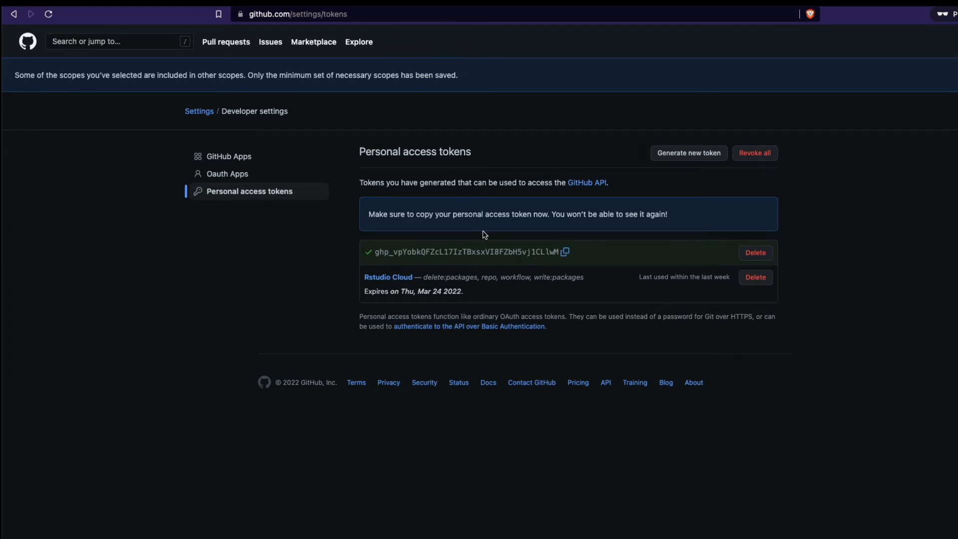
- Switch to the coinmarketcapr project in RStudio Cloud, add a blank line after the closing brace in global_metrics.R, and save the file
click(120, 2)
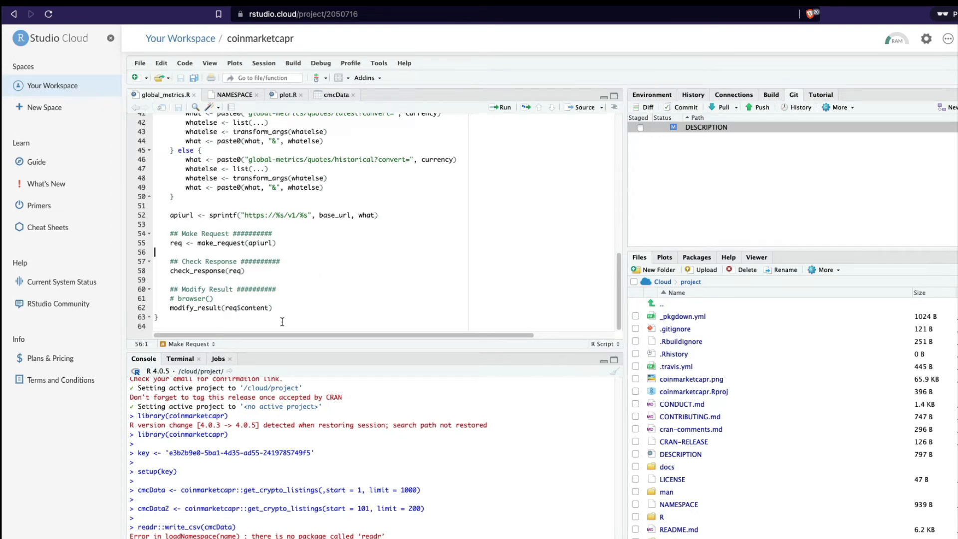
scroll(221, 209, up, 10)
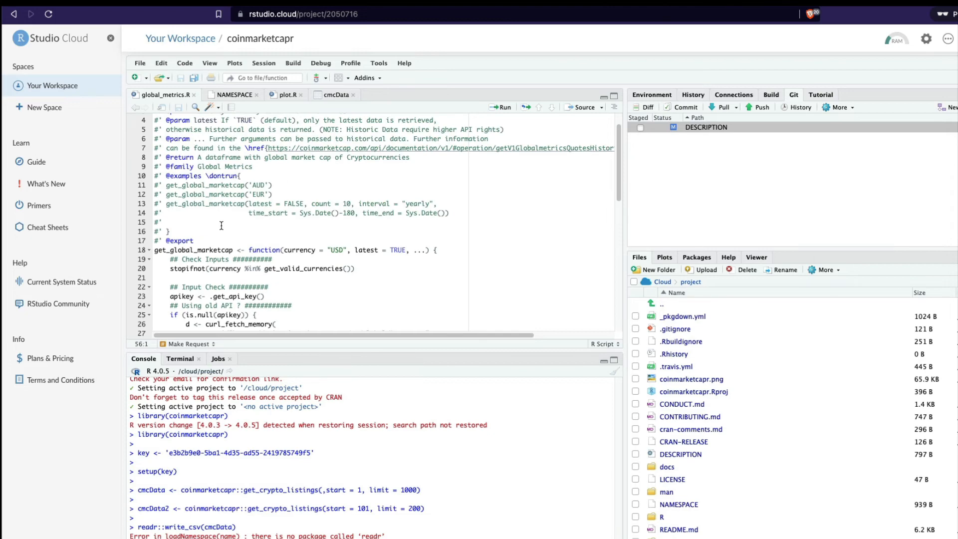
scroll(238, 311, down, 10)
click(215, 319)
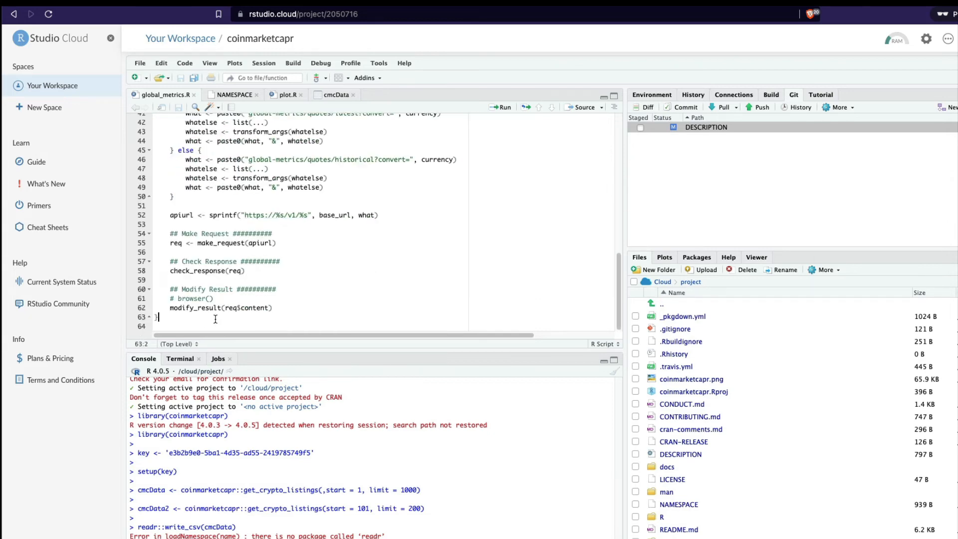
key(Return)
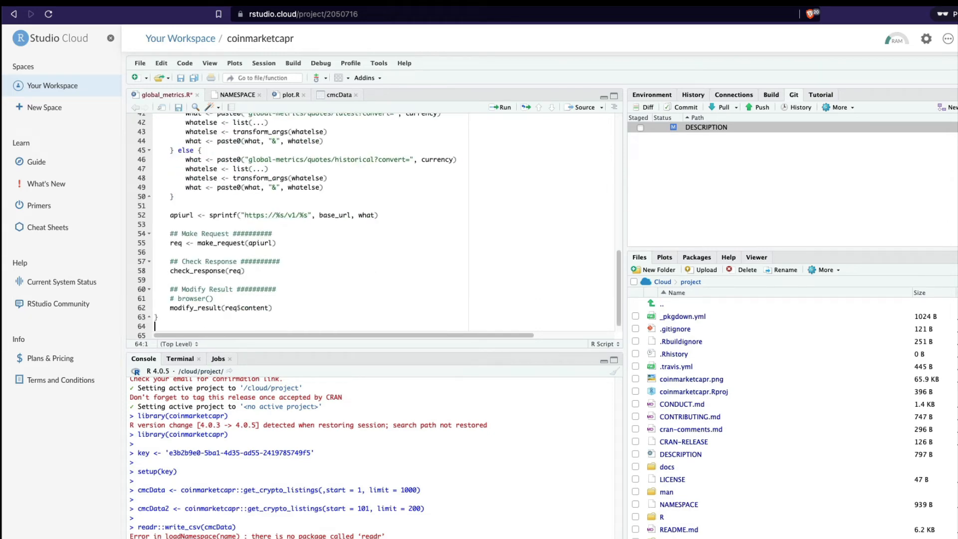
key(ctrl+s)
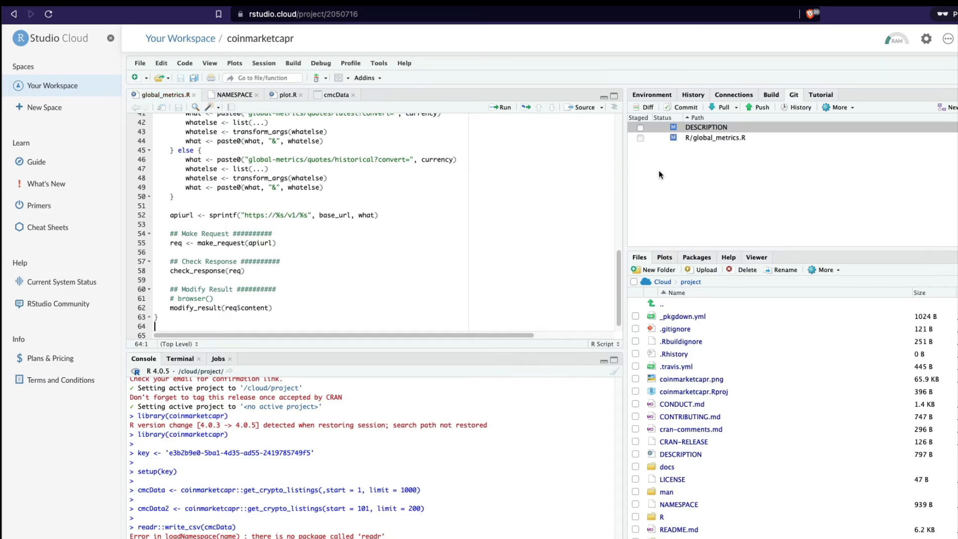
- Stage DESCRIPTION and R/global_metrics.R for commit, and run git add * in the cleared terminal
click(638, 129)
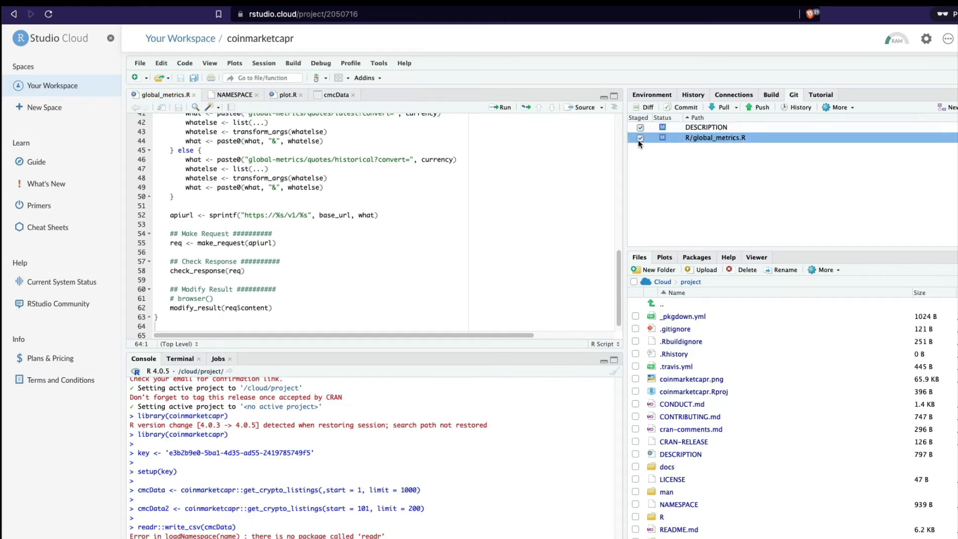
click(432, 483)
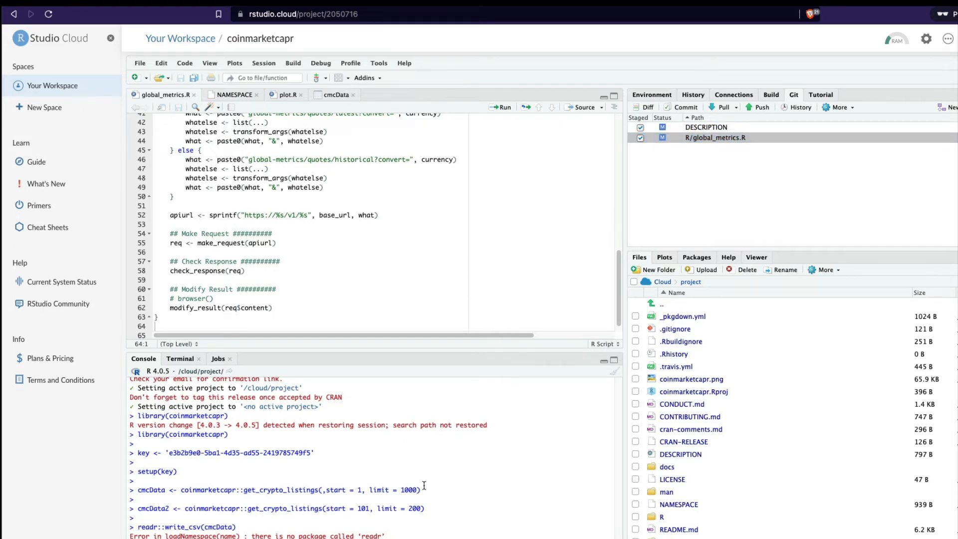
click(178, 360)
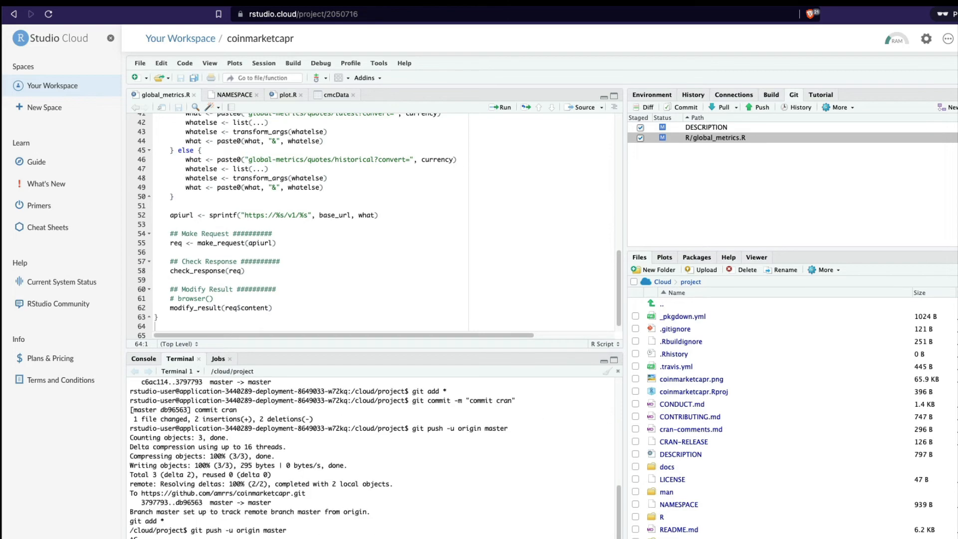
key(ctrl+l)
text(git add *)
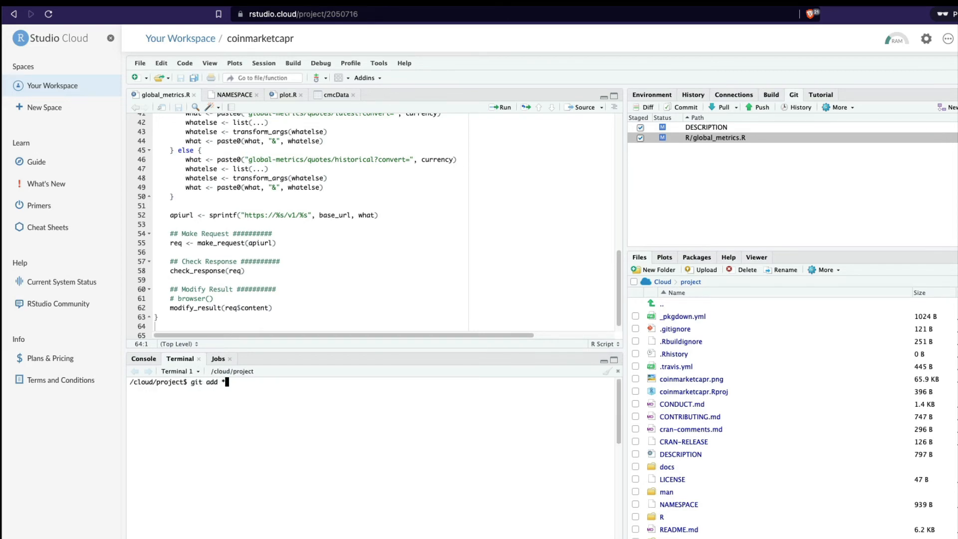
key(Return)
- Commit the staged changes from the terminal with the message "error demo"
text(git commit )
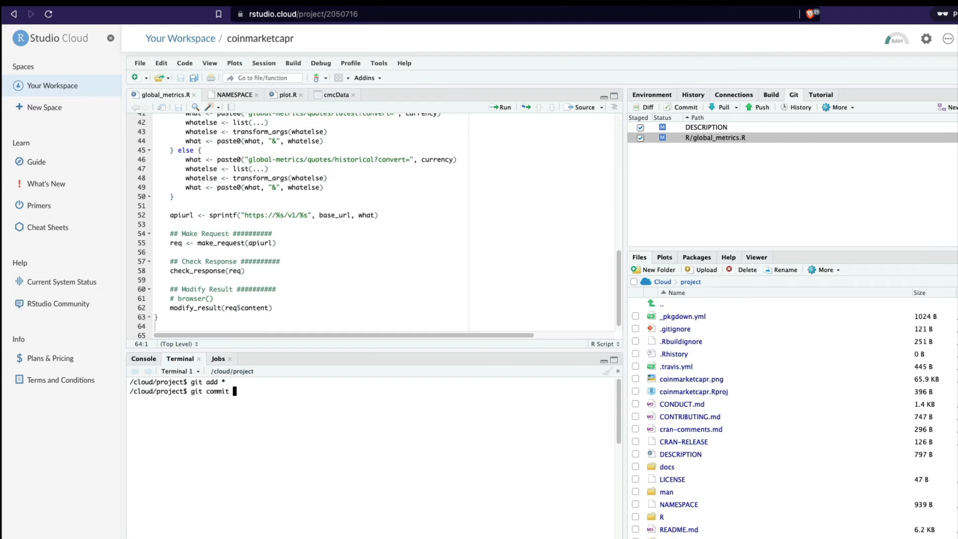
text(-m "error demo")
key(Return)
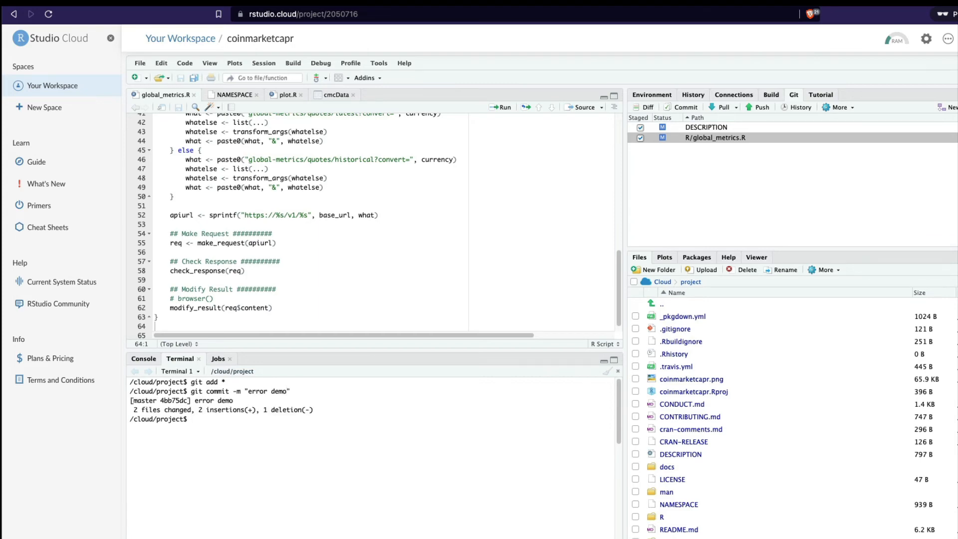
- Push the commit to GitHub, authenticating with the GitHub username and the copied personal access token as the password, and dismiss the push report
click(757, 107)
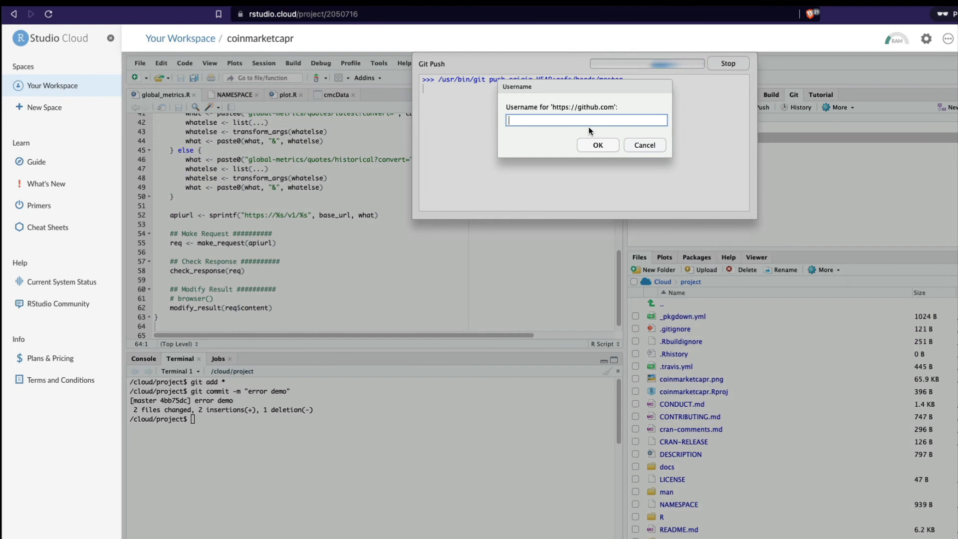
text(amrrs)
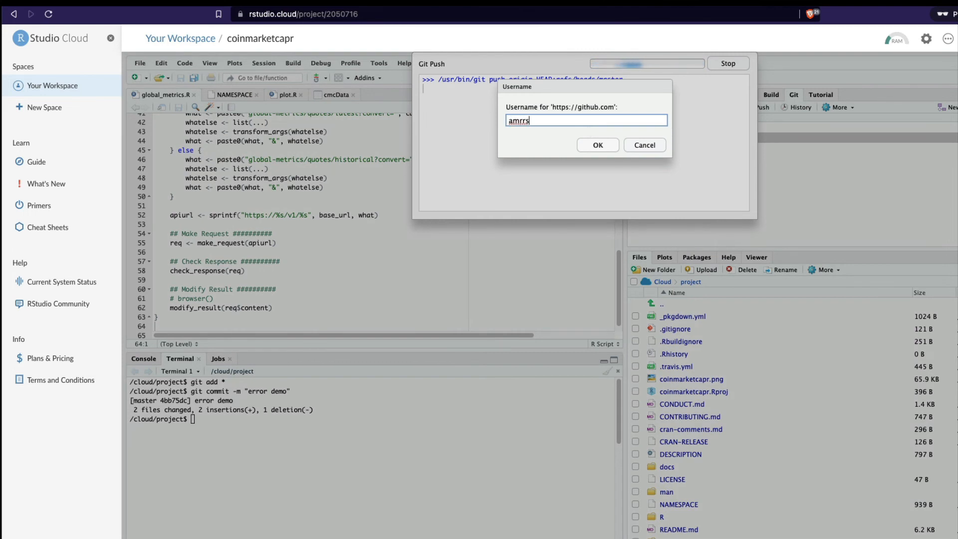
key(Return)
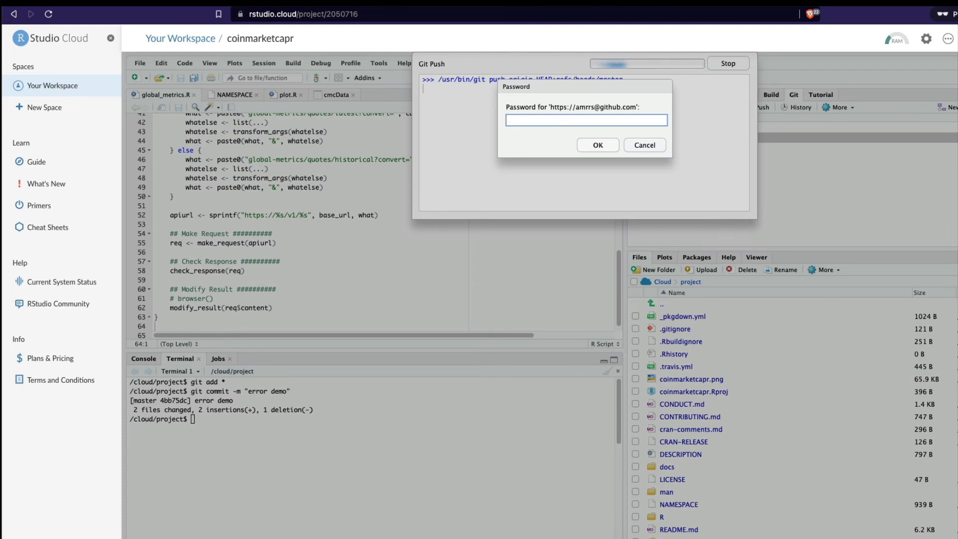
key(super+v)
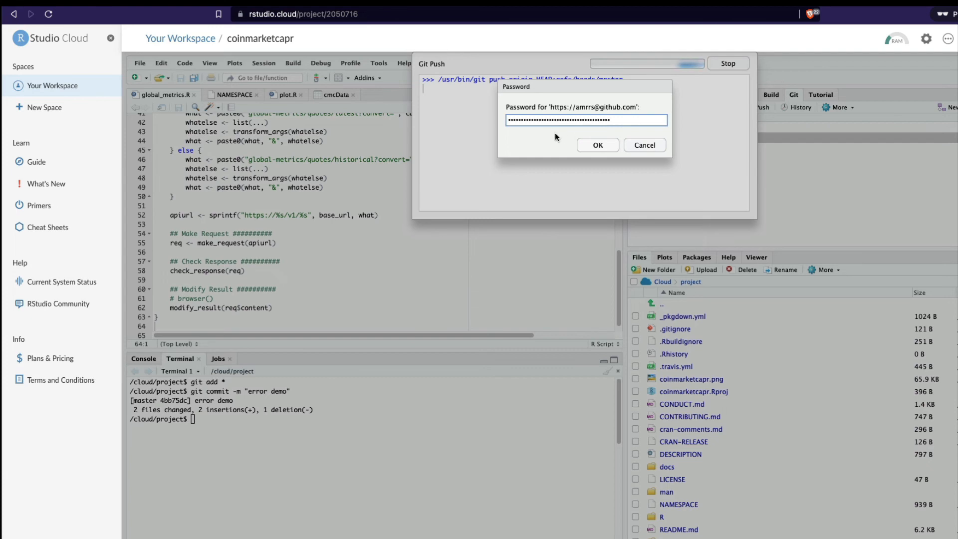
click(597, 146)
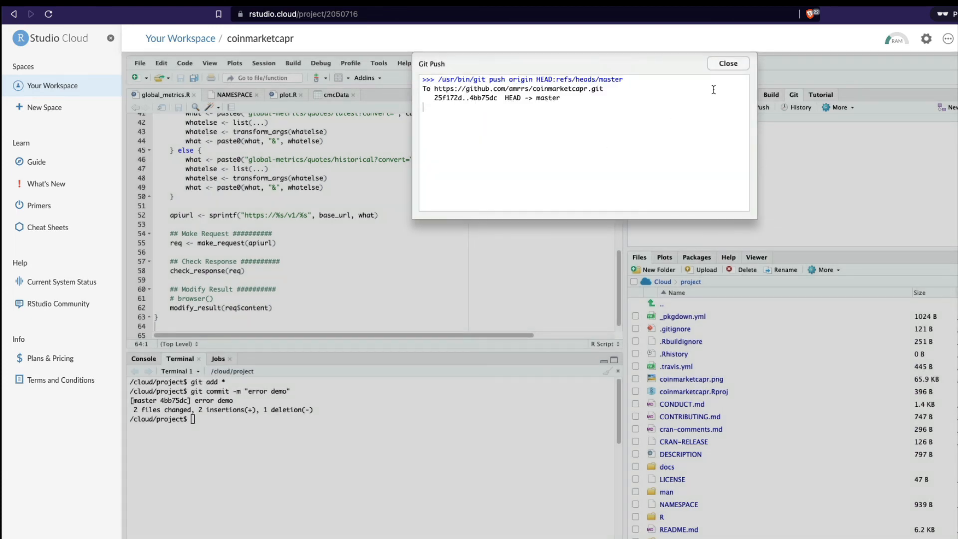
click(728, 64)
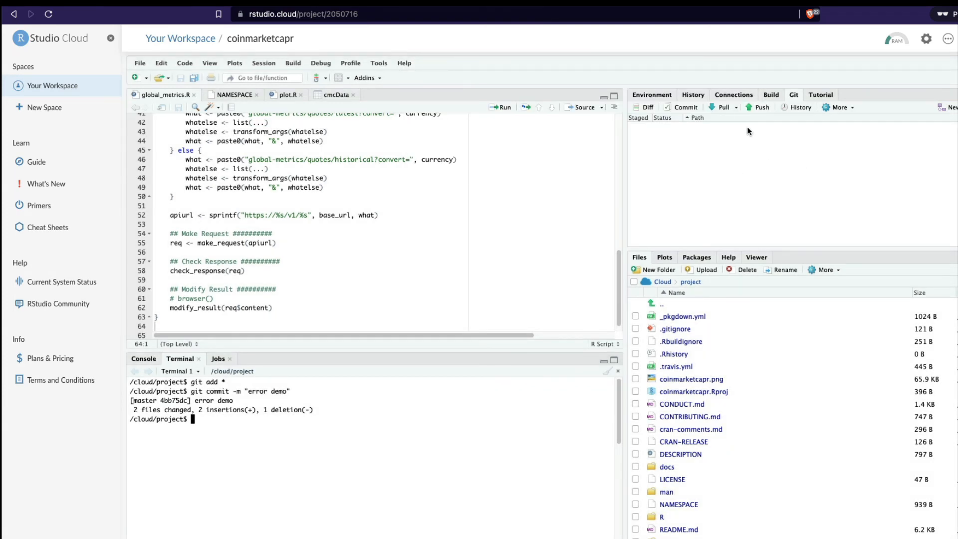
- Open the coinmarketcapr repository page on GitHub in a new private browser page to check the pushed commit
key(super+shift+n)
text(g)
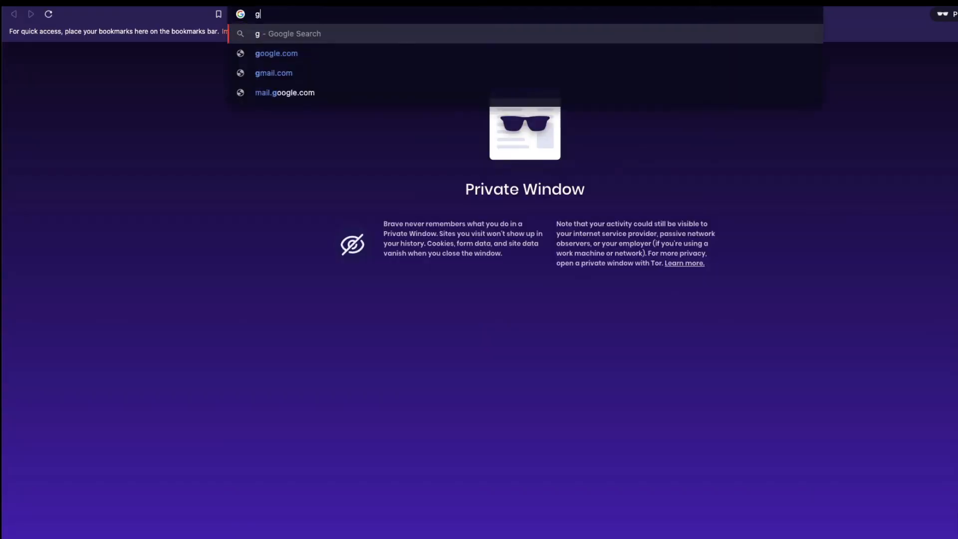
text(ithub.com/amrrs)
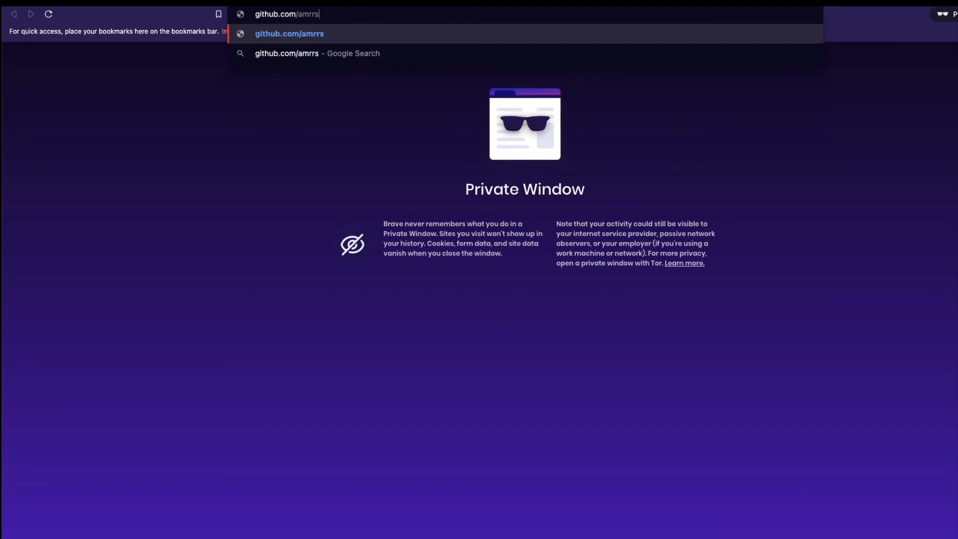
text(/coinmarketcapr)
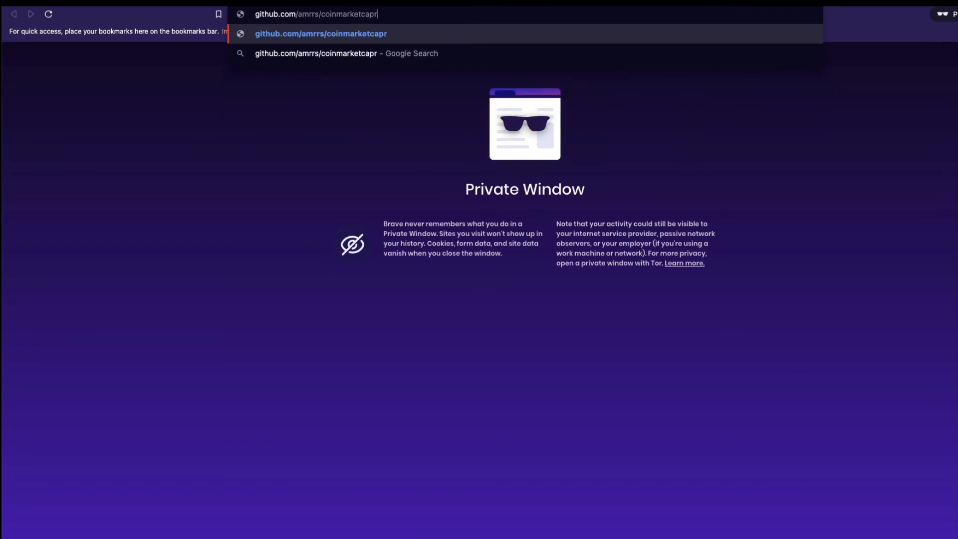
key(Return)
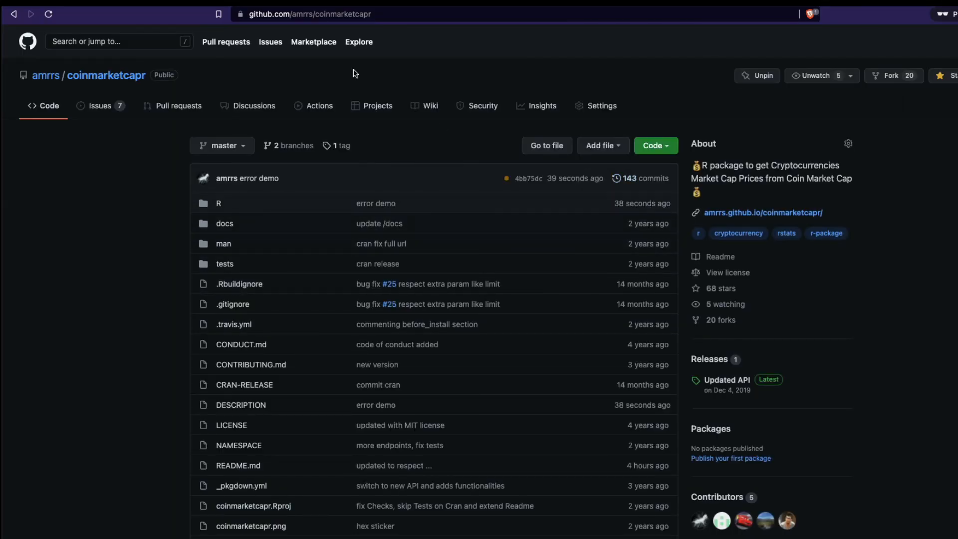
- Delete the newly generated token from GitHub's personal access tokens, keeping the Rstudio Cloud token, and return to the RStudio Cloud project
click(185, 2)
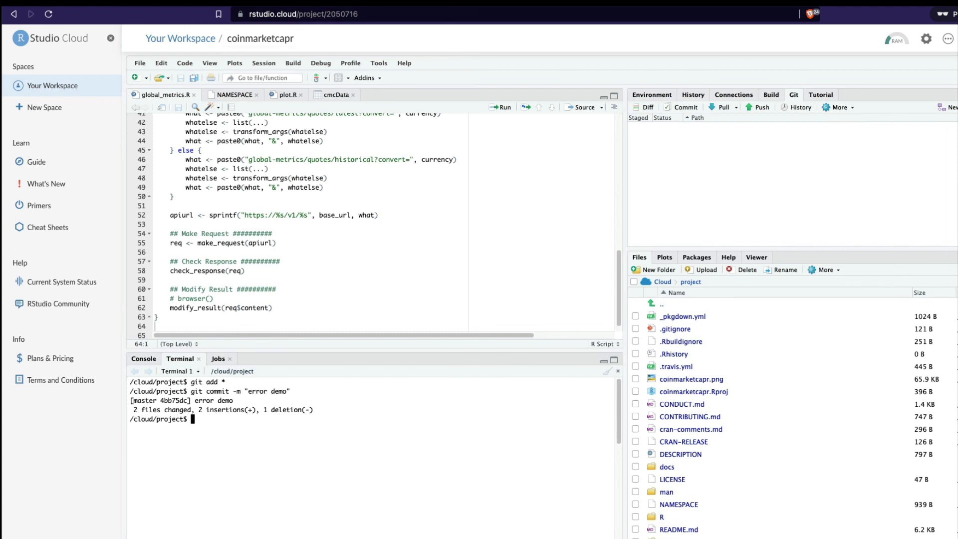
click(270, 2)
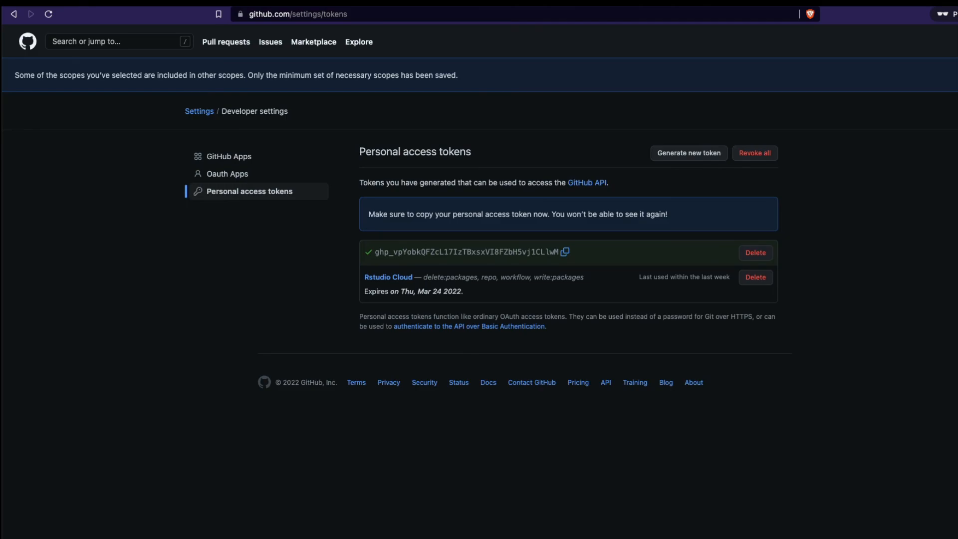
key(ctrl+Tab)
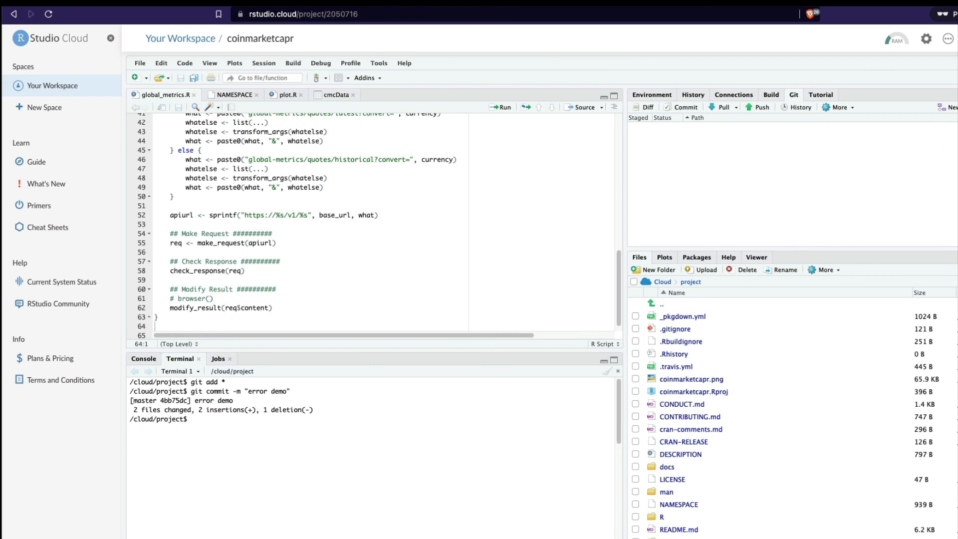
key(ctrl+Tab)
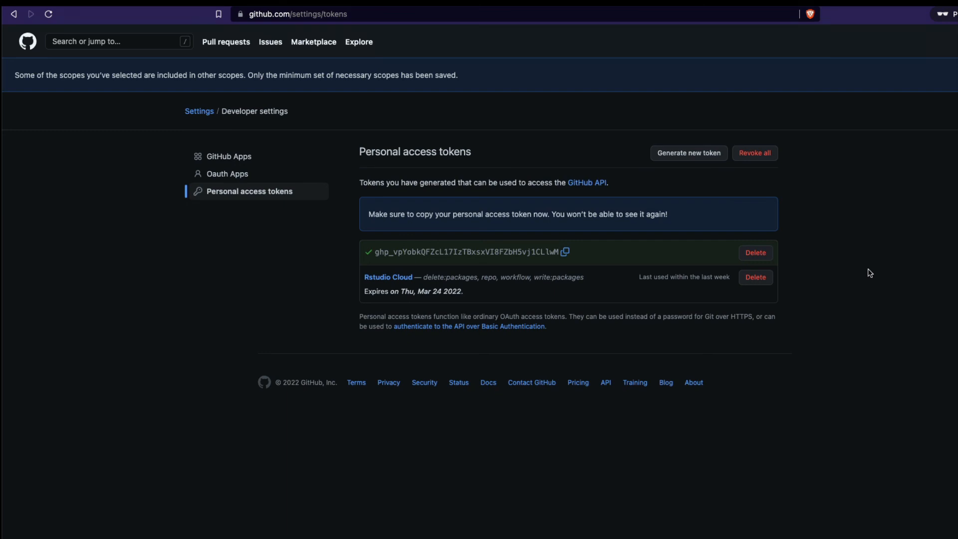
click(752, 253)
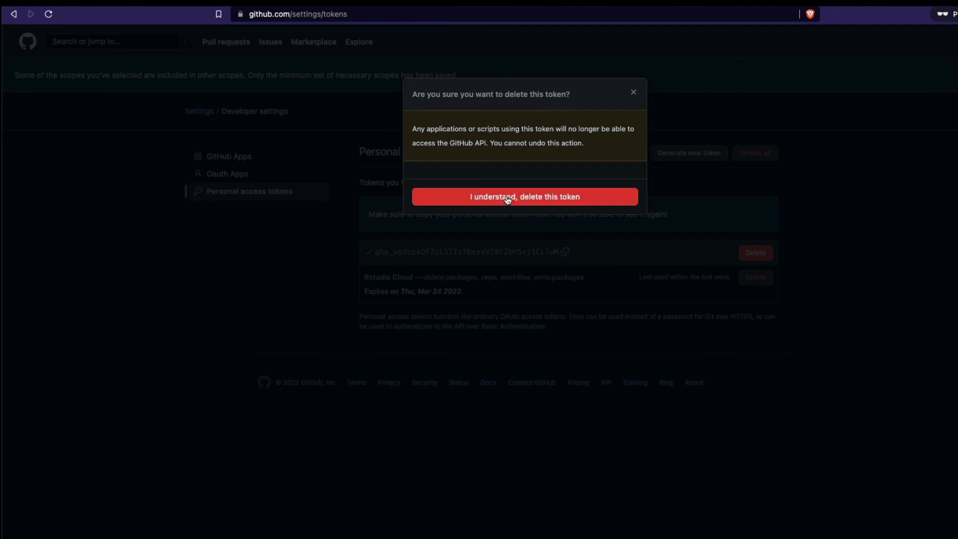
click(508, 199)
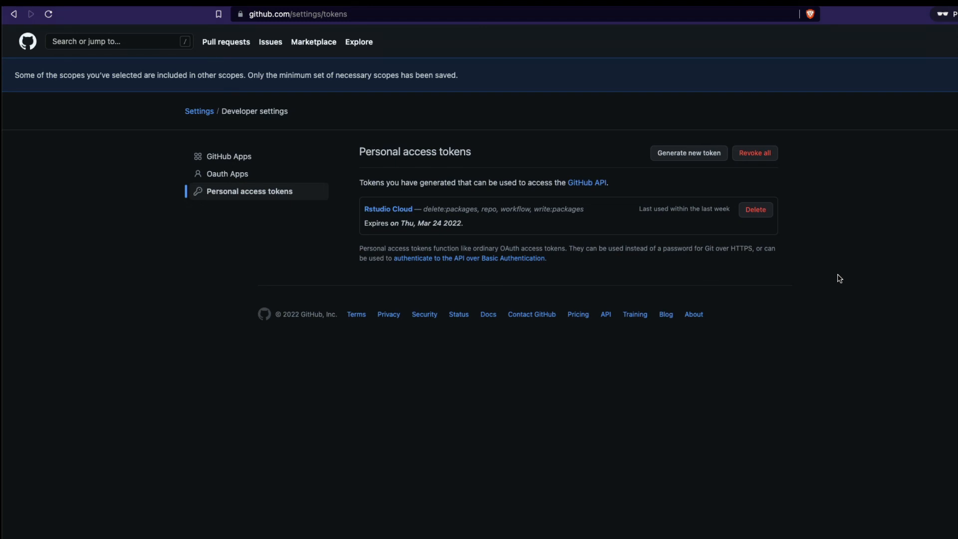
click(106, 3)
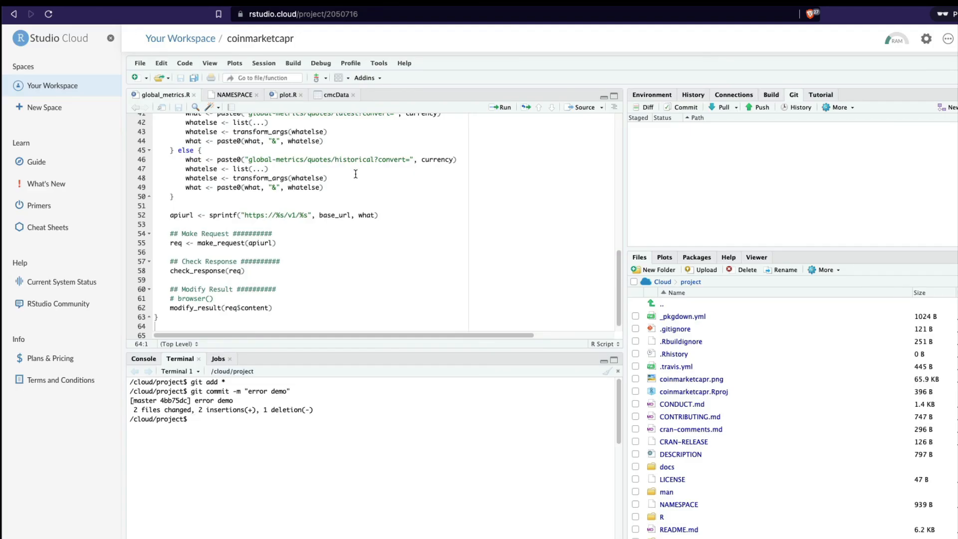